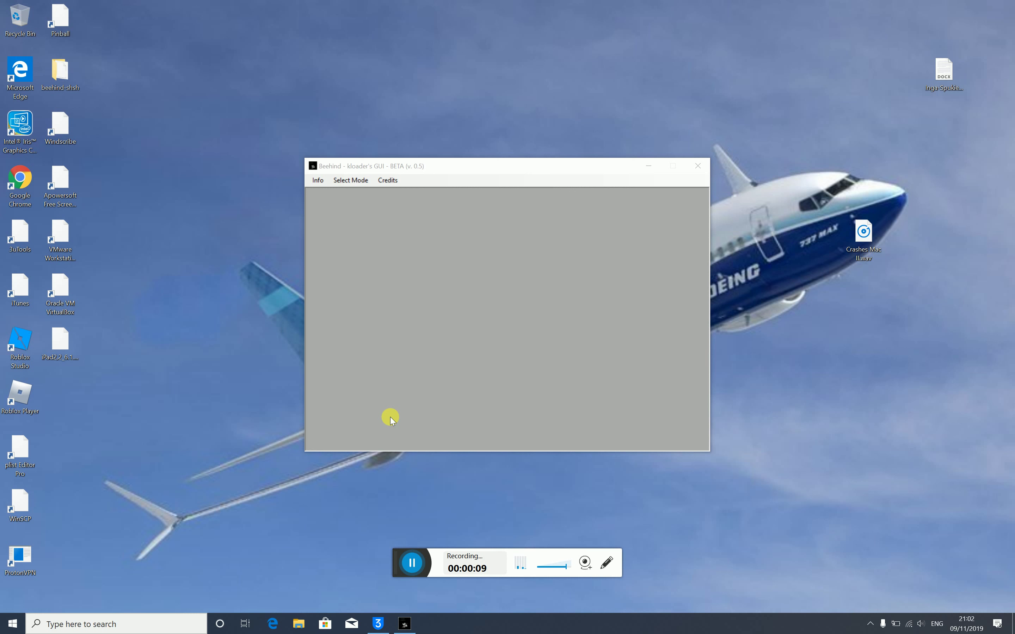
click(327, 170)
click(342, 180)
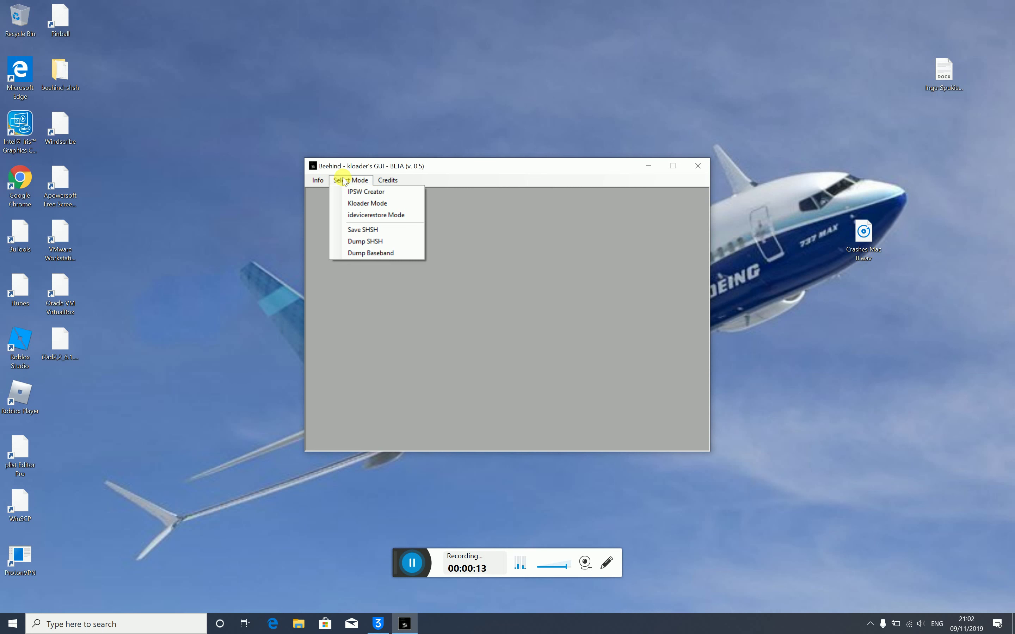
click(358, 356)
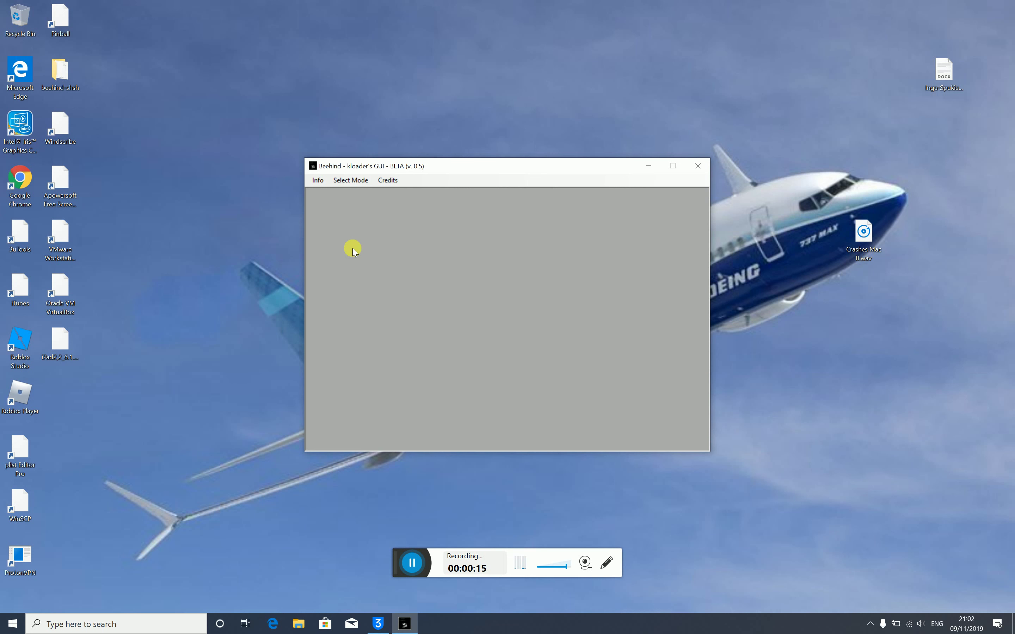
click(342, 181)
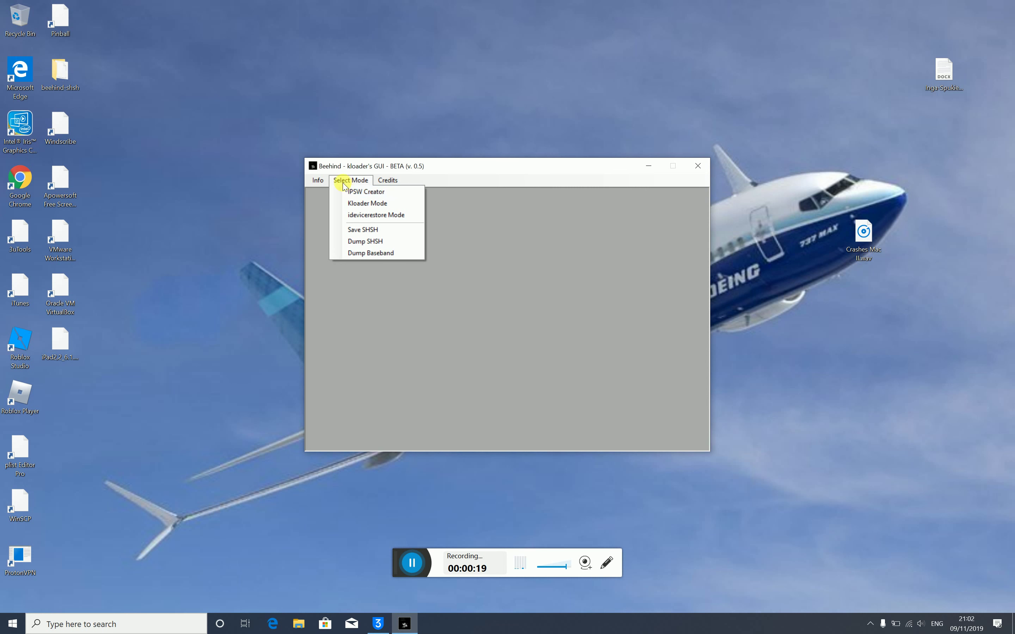
click(486, 235)
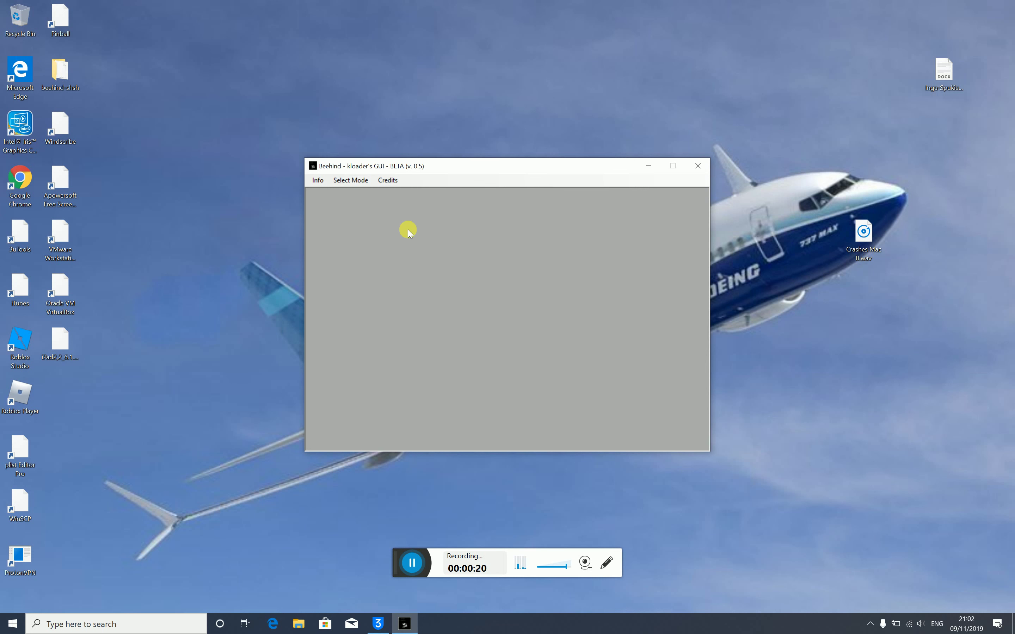
Step: Switch Beehind to IPSW Creator mode
click(363, 180)
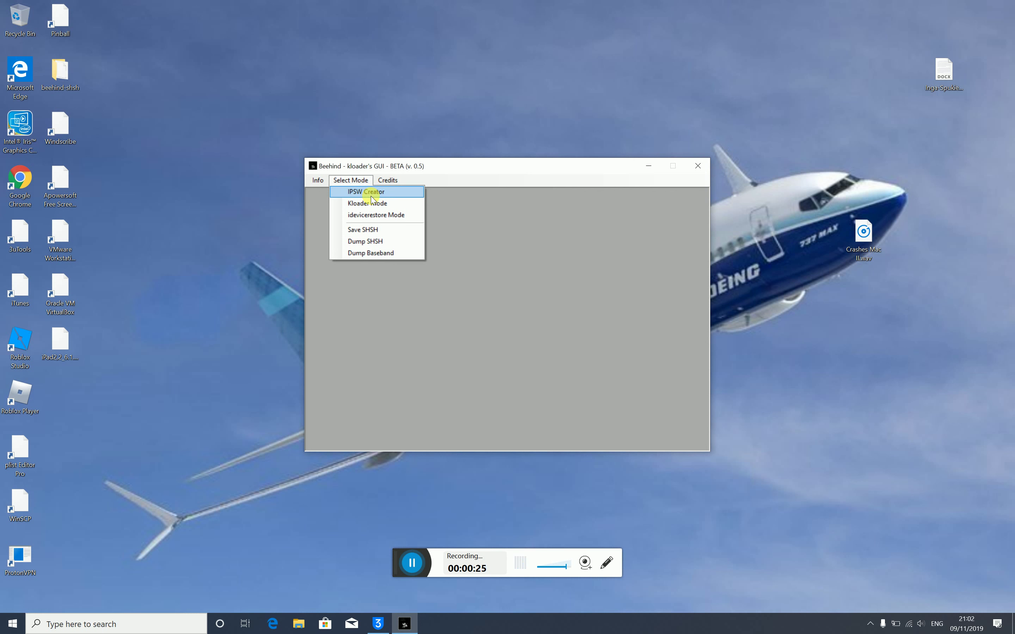
click(370, 196)
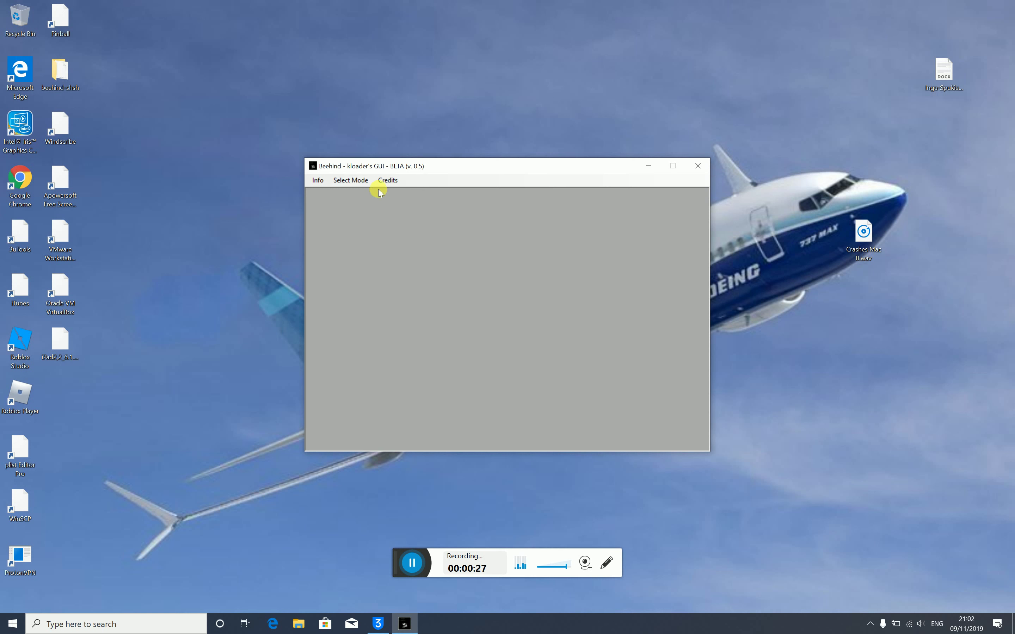
click(354, 181)
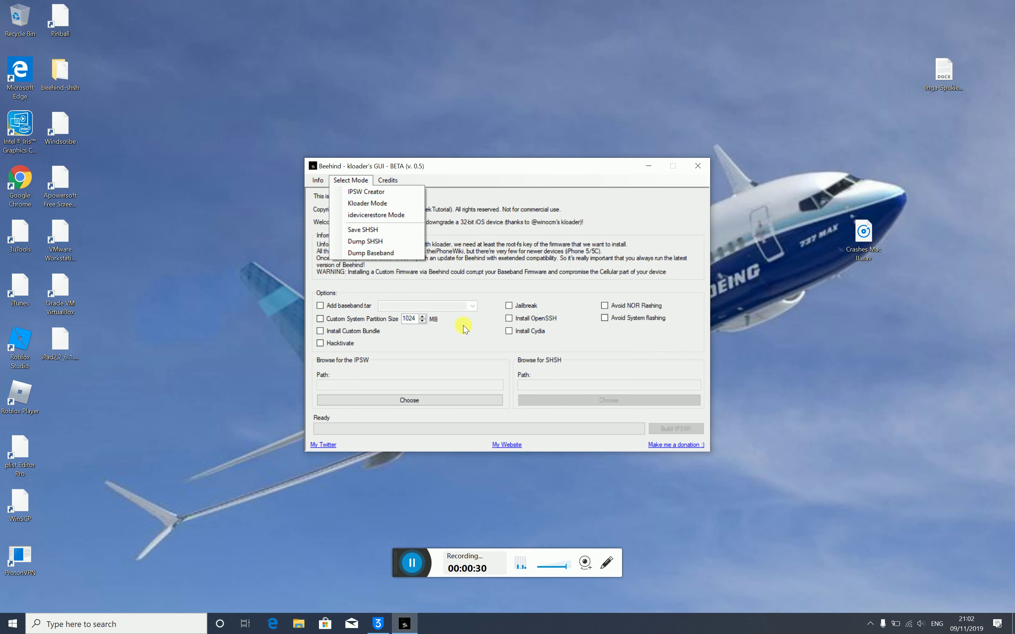
click(480, 339)
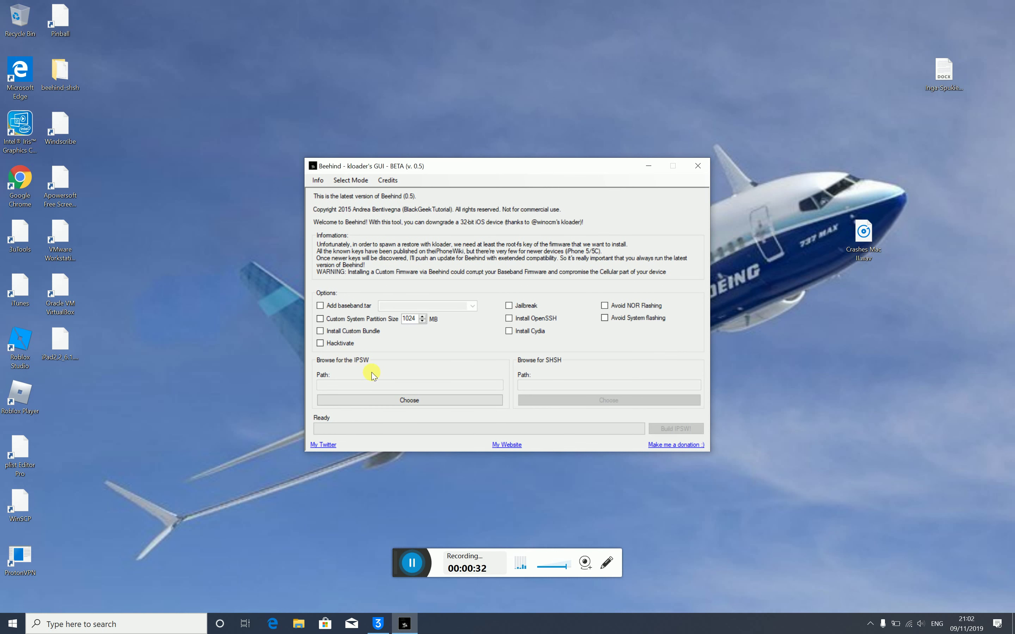
Step: Load iPad2,2_6.1.3_10B329_Restore.ipsw from the desktop as the source firmware and accept the OTA downgrade without SHSH blobs
click(396, 400)
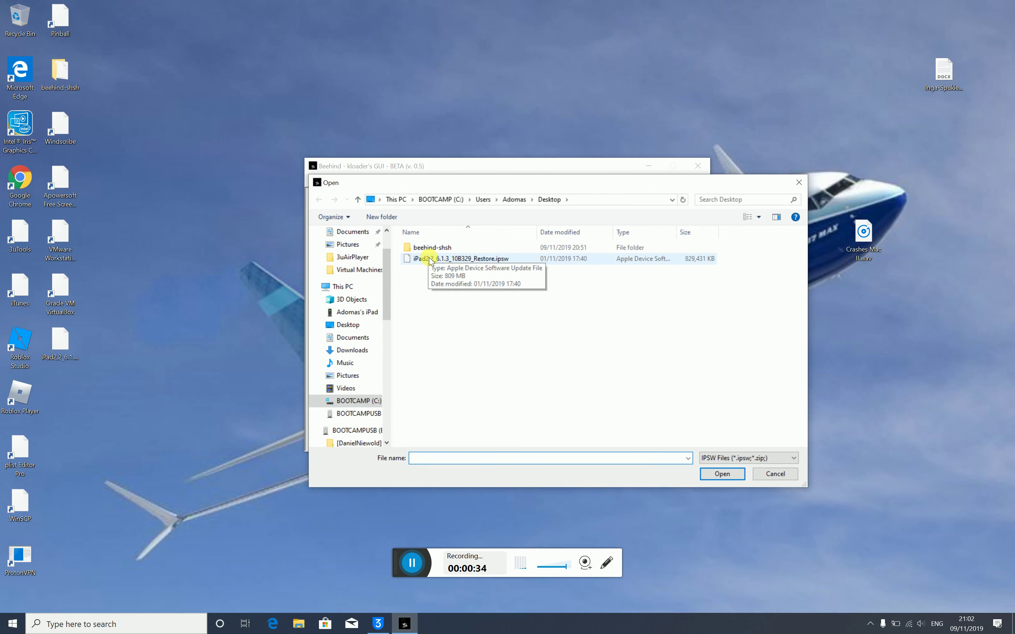
click(431, 262)
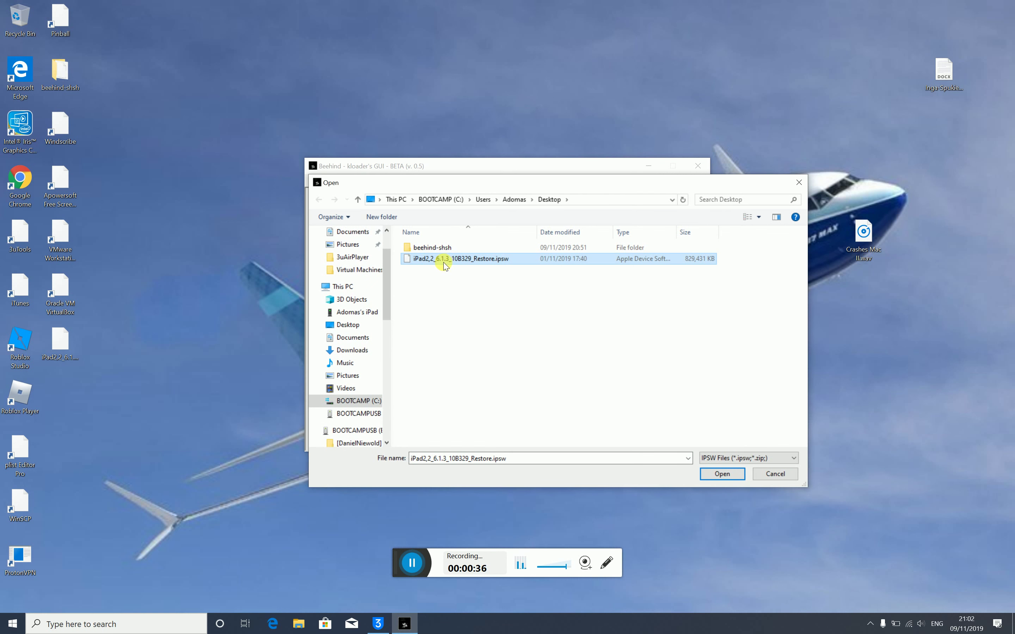
double_click(445, 259)
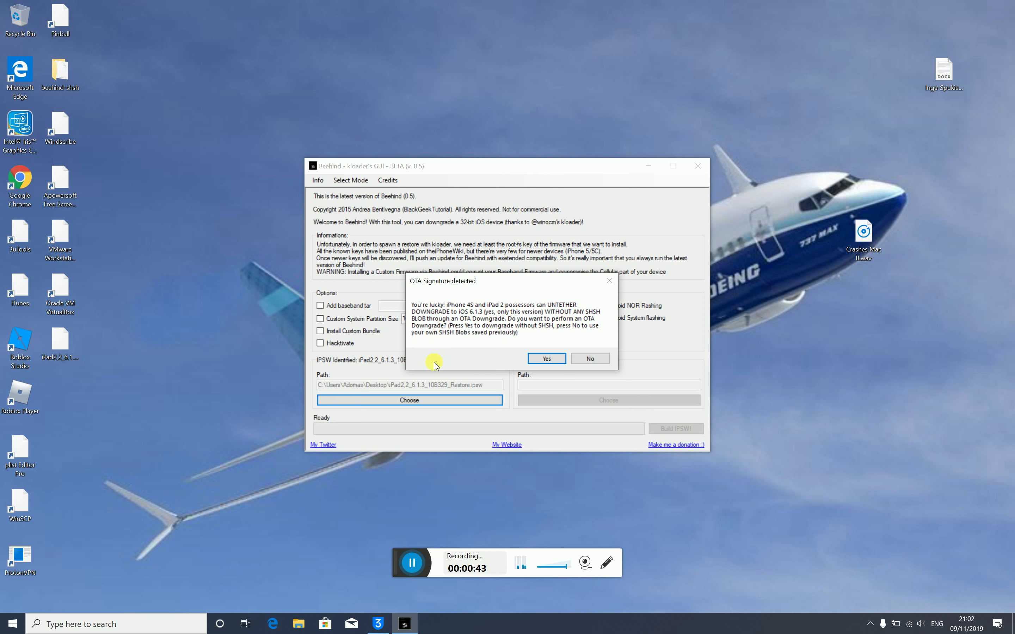
click(547, 359)
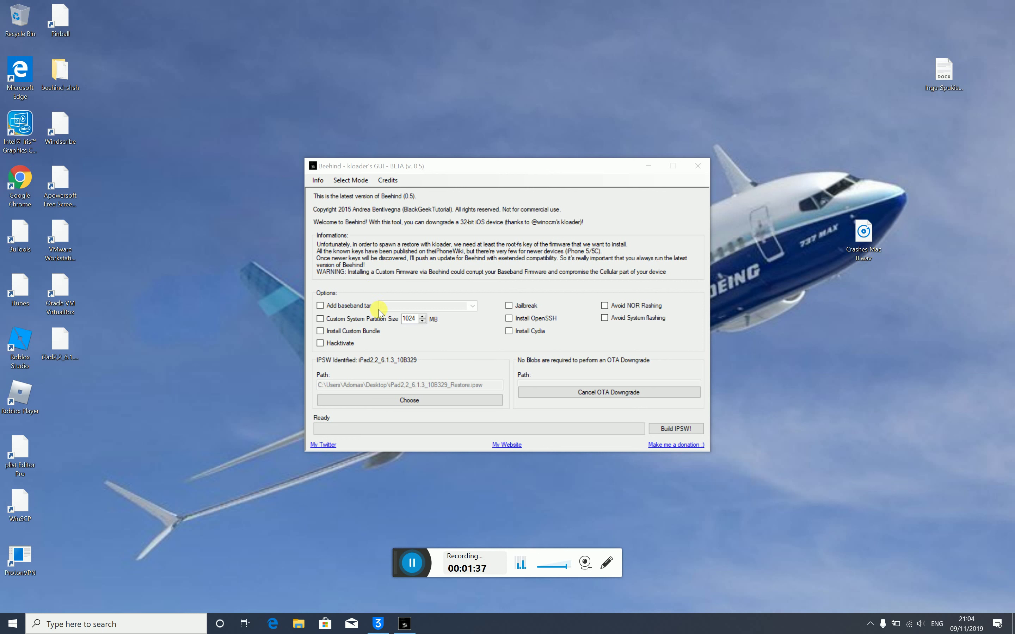
Step: Build the custom IPSW with no extra options enabled and acknowledge both completion notices
click(671, 432)
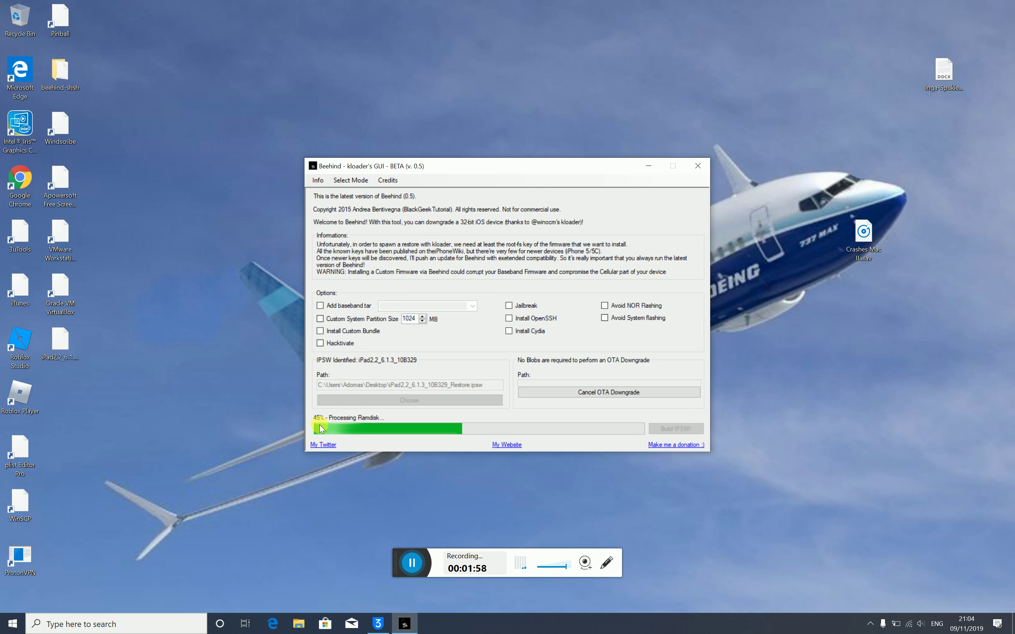
click(411, 564)
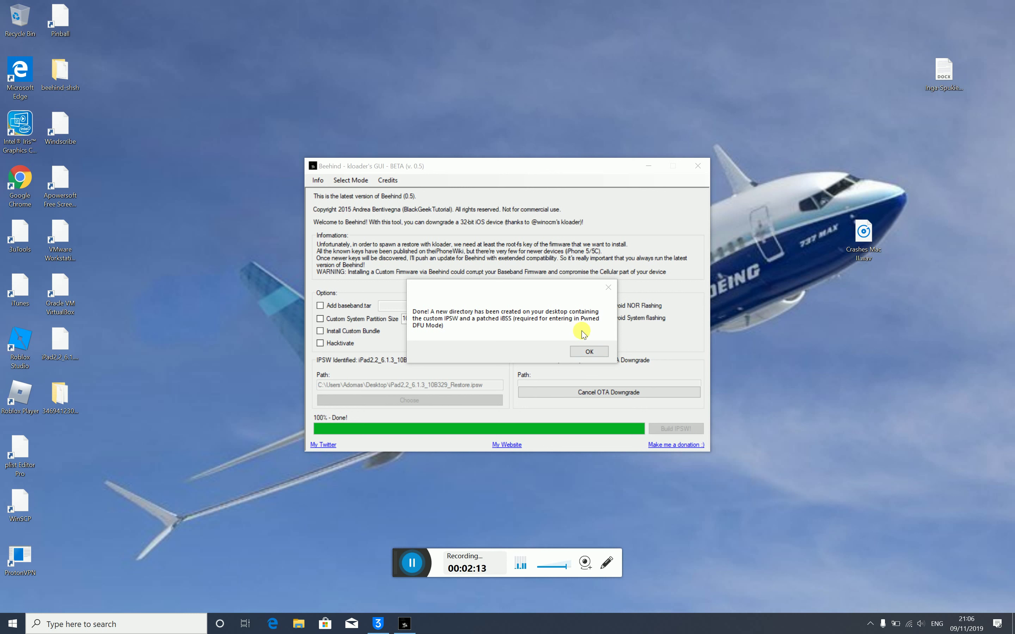
click(580, 354)
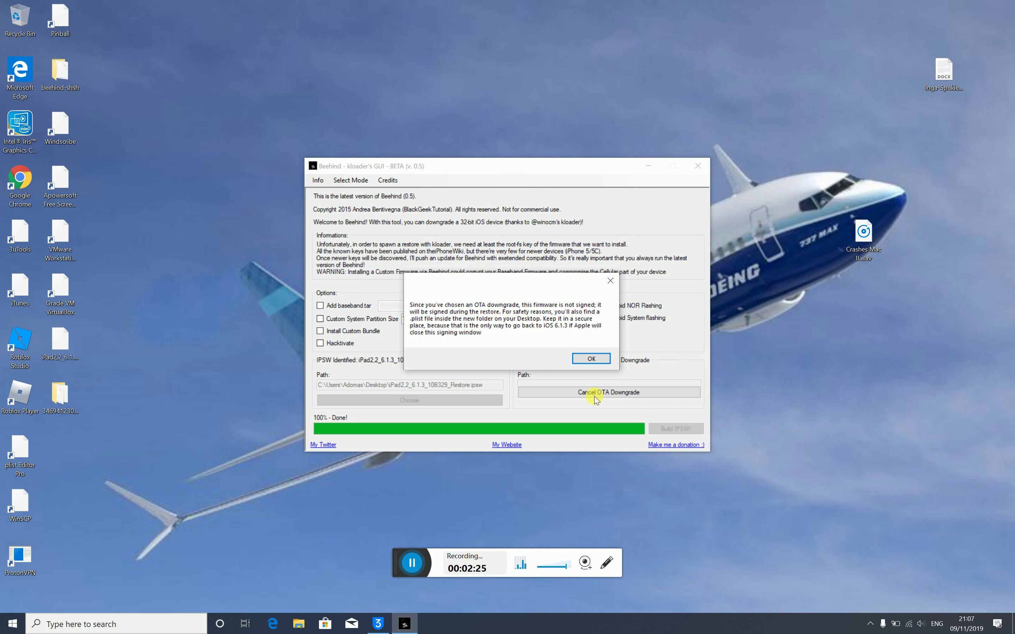
click(585, 359)
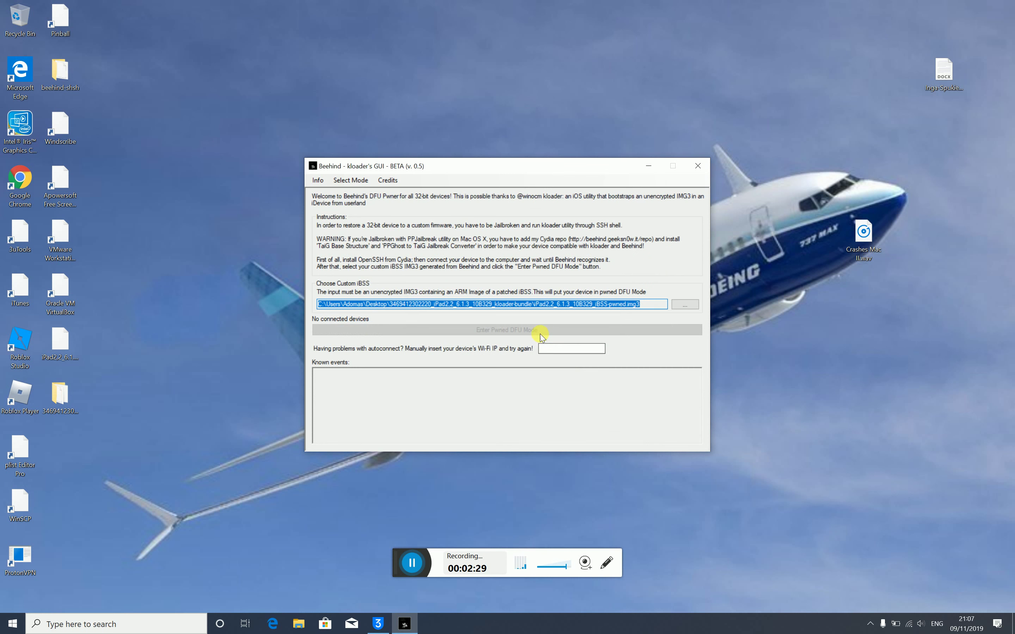
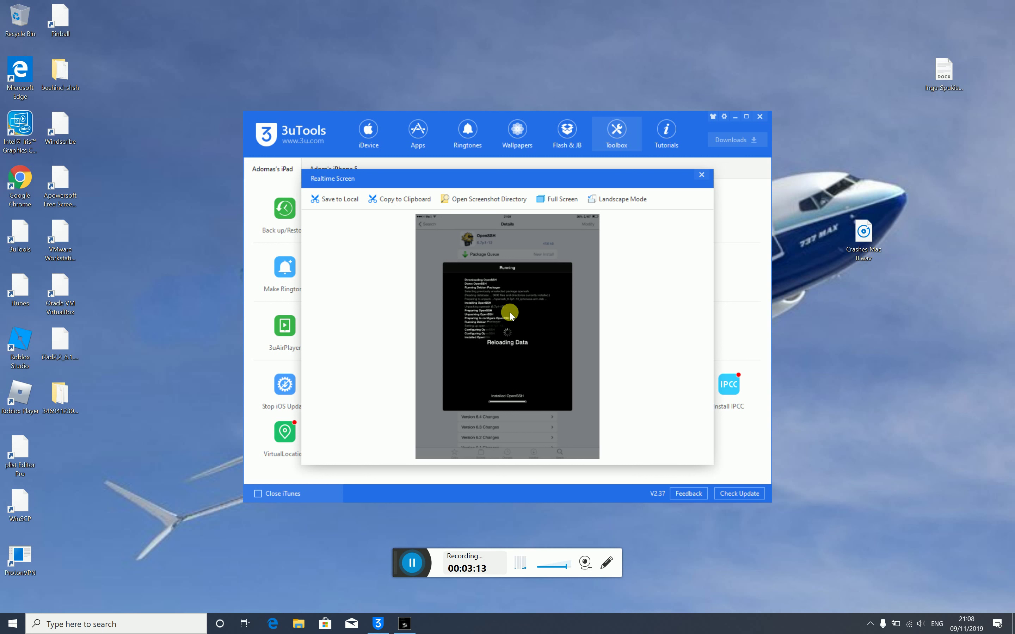
Step: View the iPad's OpenSSH package page full screen in 3uTools' Realtime Screen, close the view and minimize 3uTools
click(545, 199)
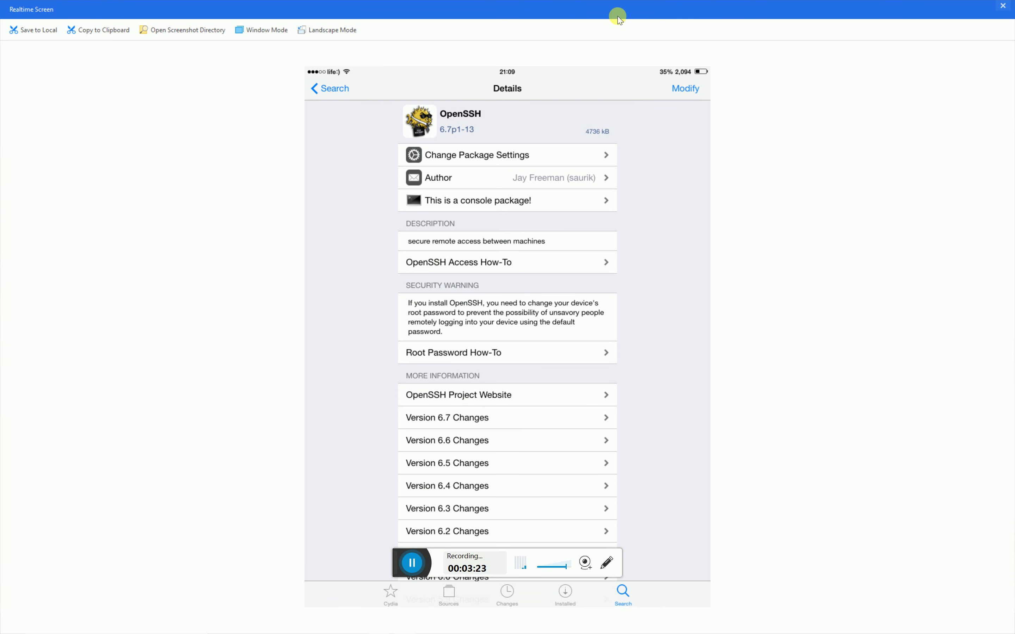
click(1007, 7)
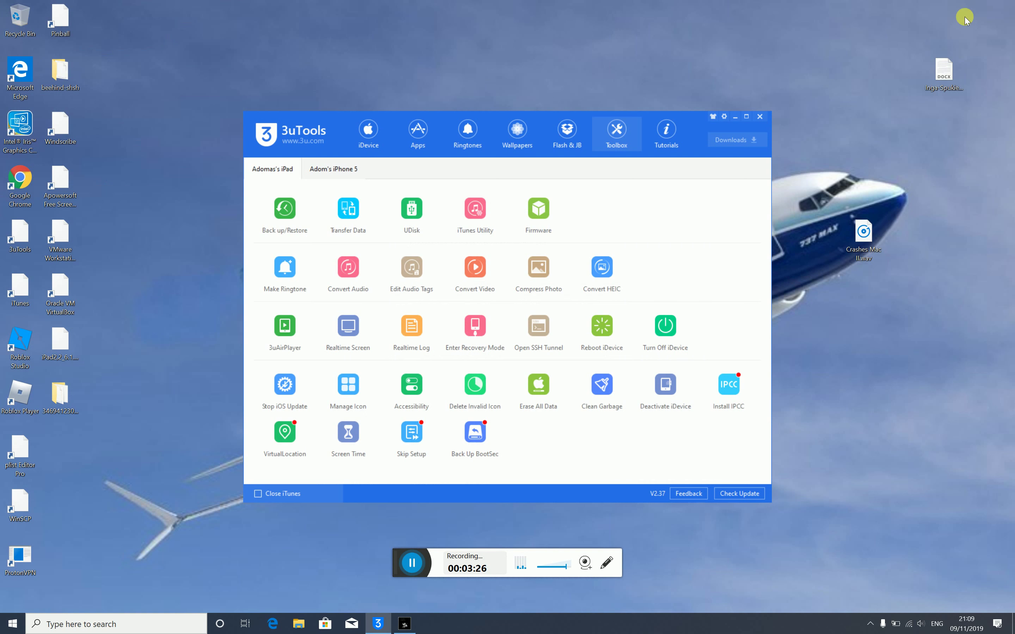
click(735, 121)
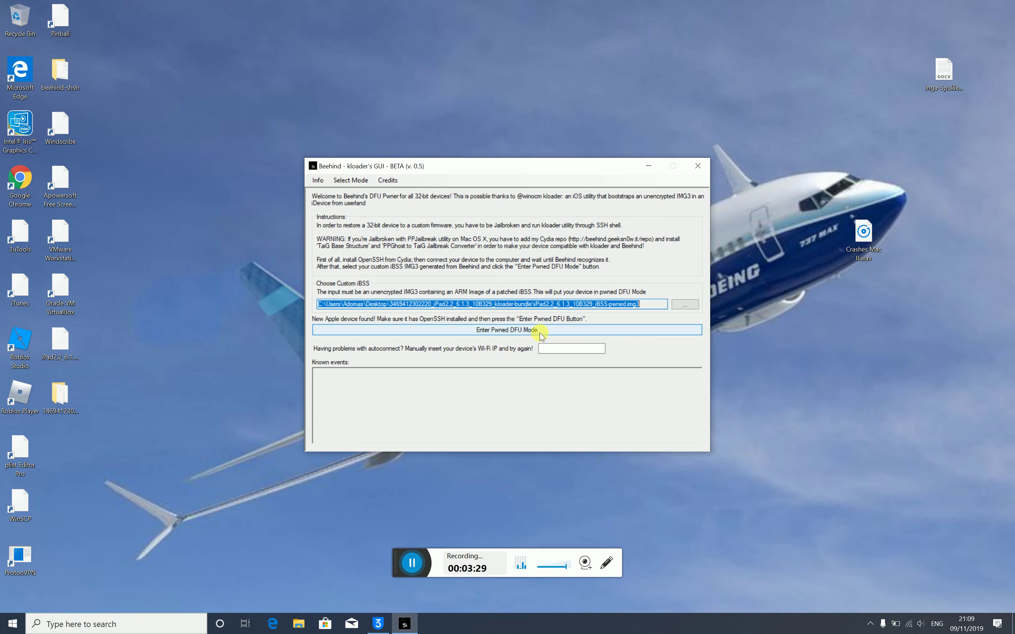
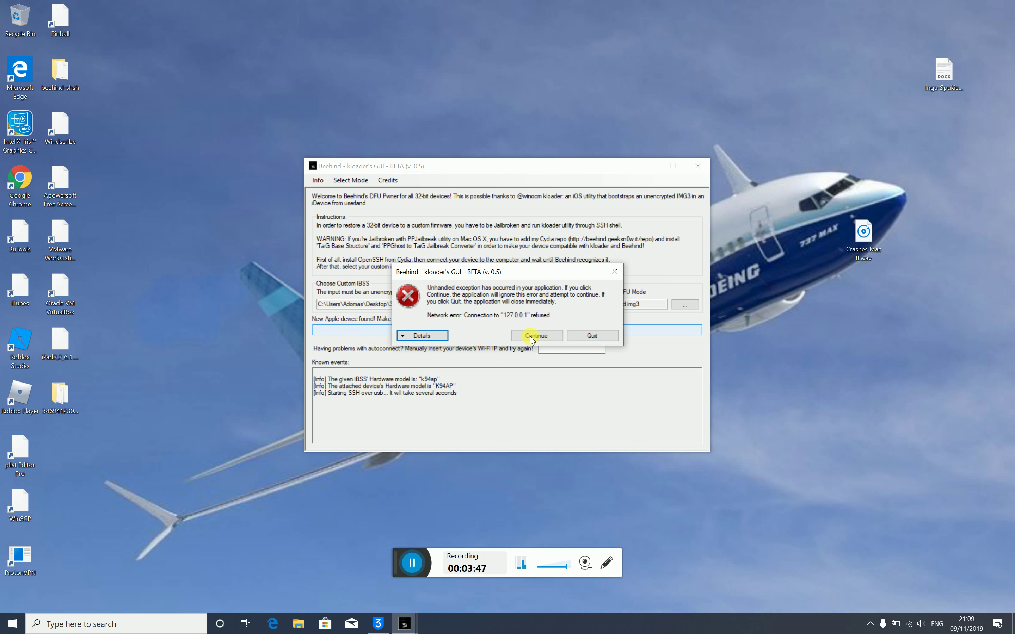
Step: Dismiss the connection errors and retry entering Pwned DFU mode with the patched iBSS, connecting through the device's Wi-Fi IP
click(532, 337)
click(482, 422)
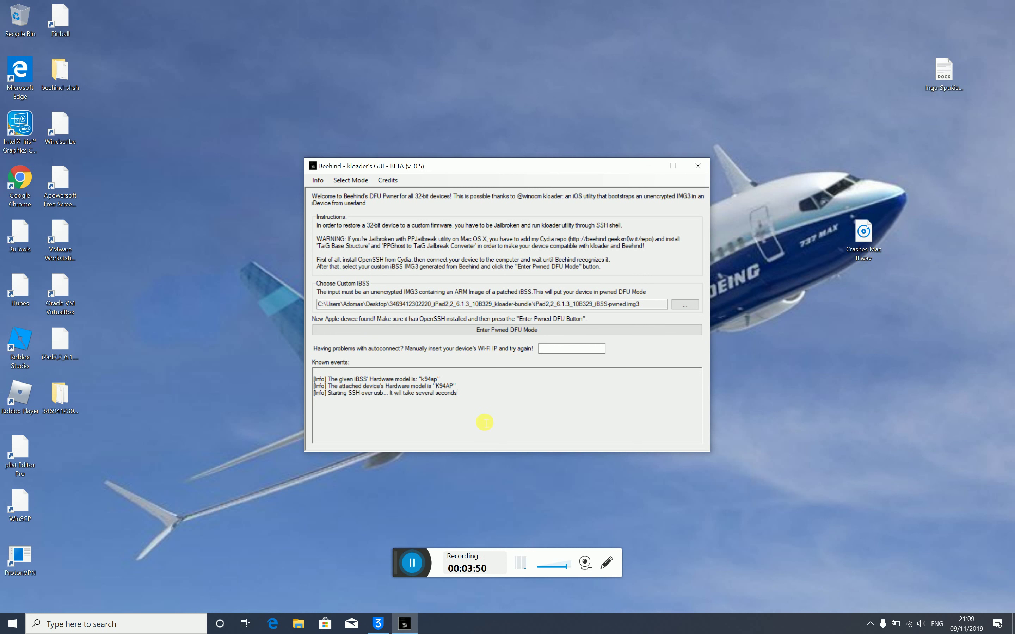
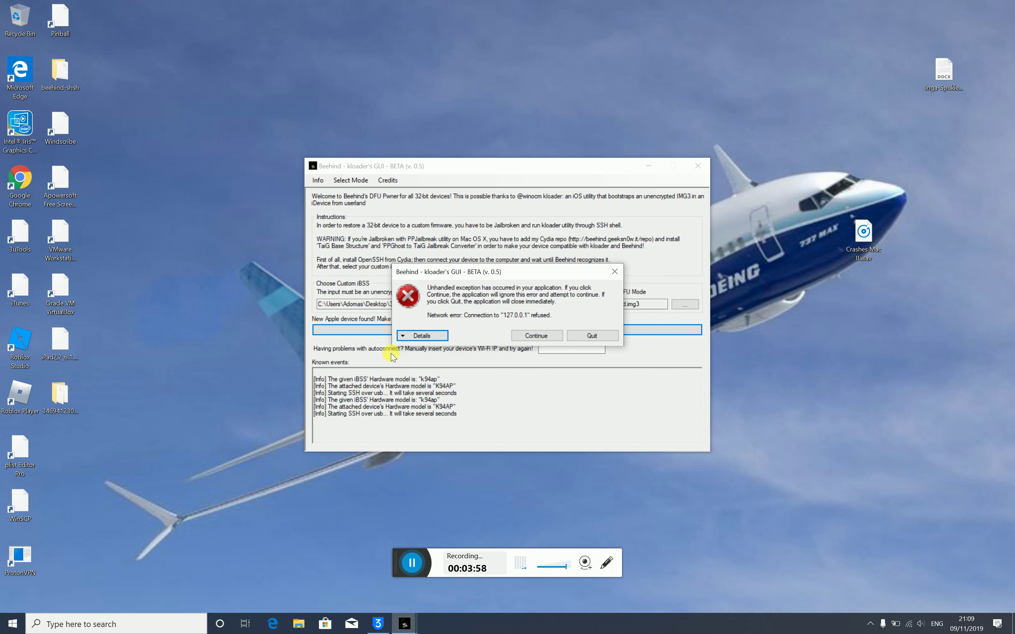
click(543, 340)
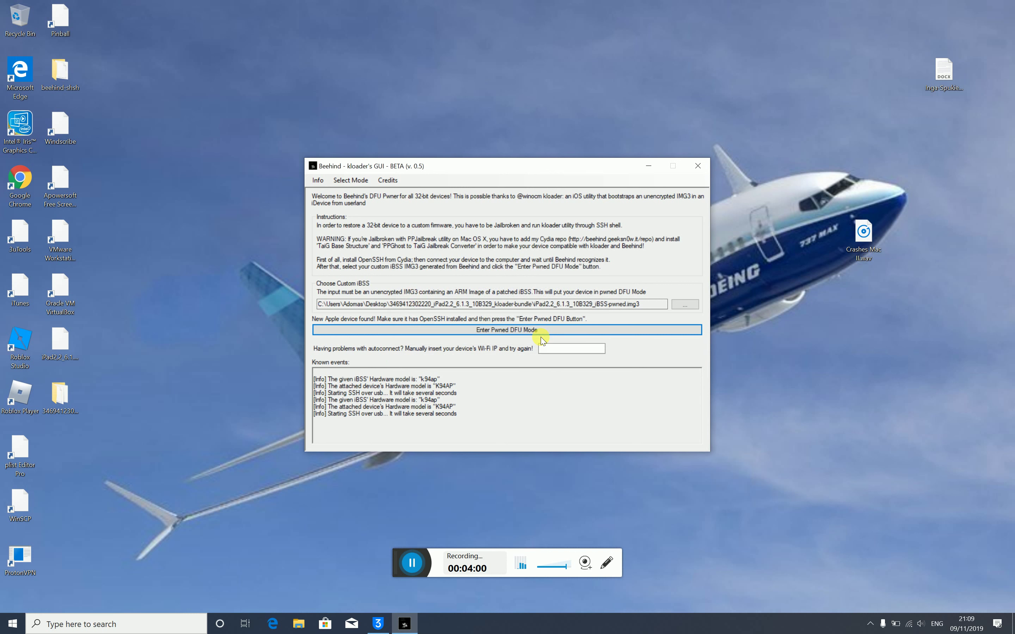
click(553, 354)
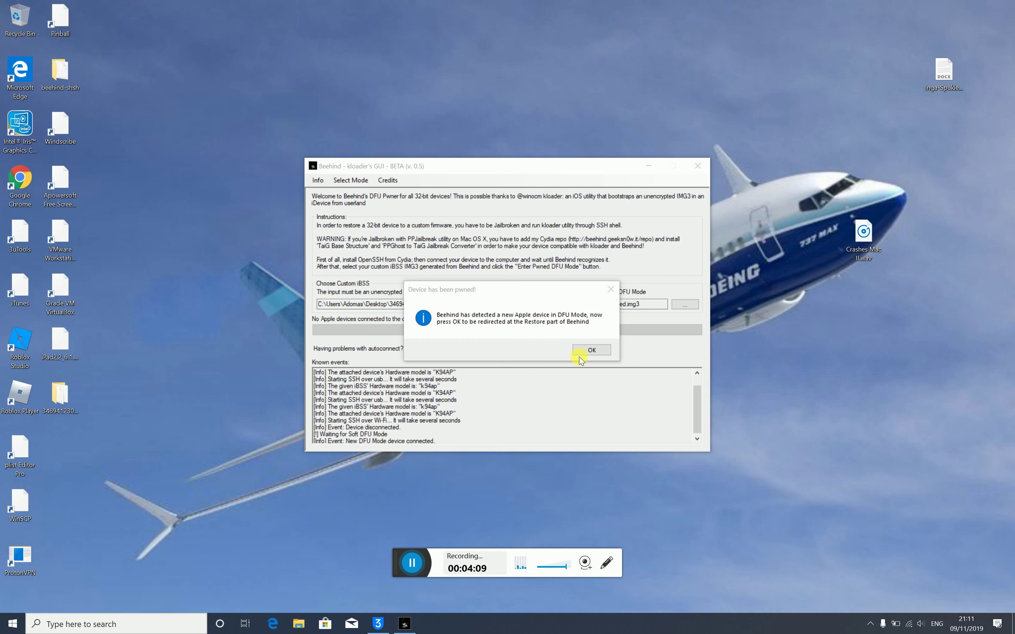
Step: Continue to the restore part, restore the iPad with the signed custom IPSW and close Beehind
click(591, 350)
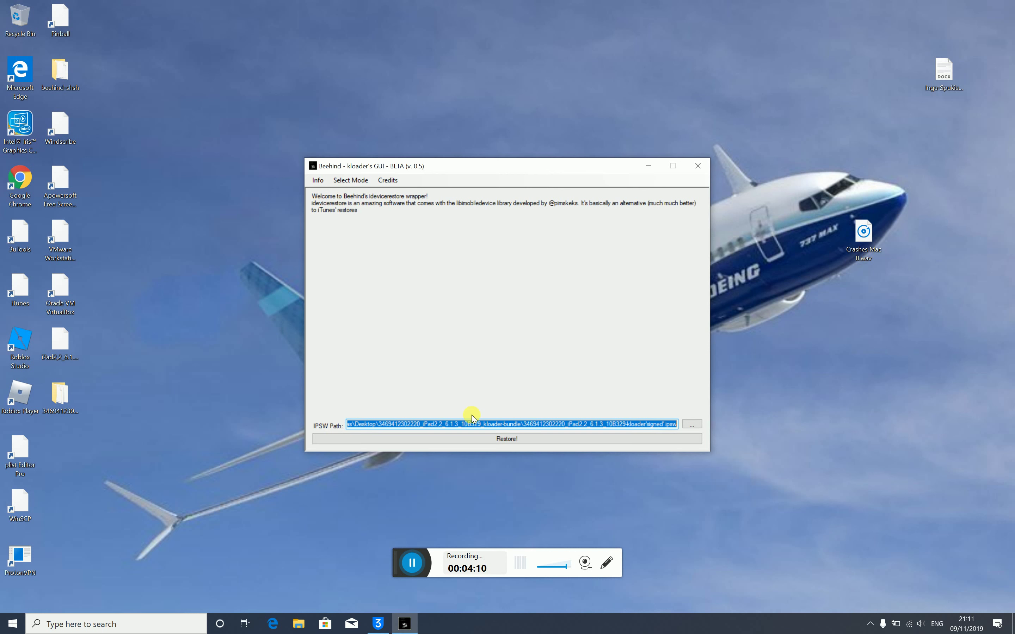
click(479, 439)
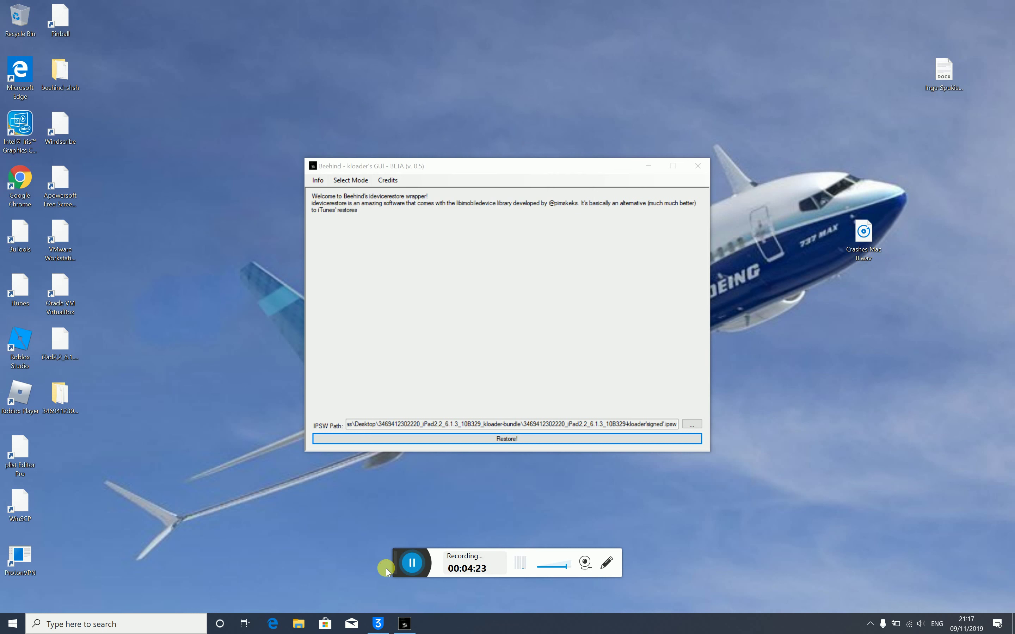
click(699, 166)
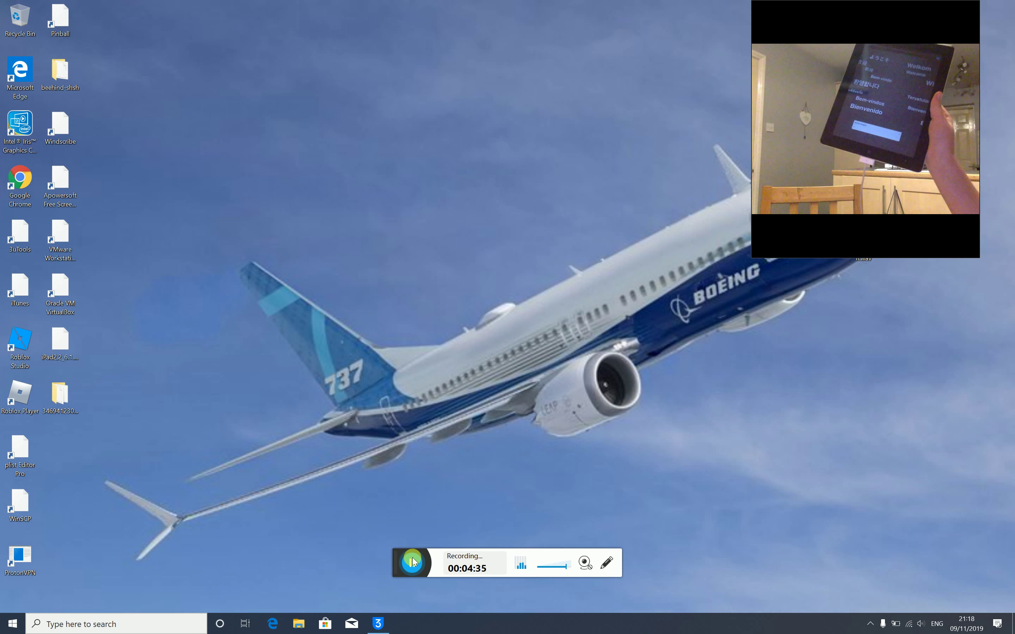
click(586, 563)
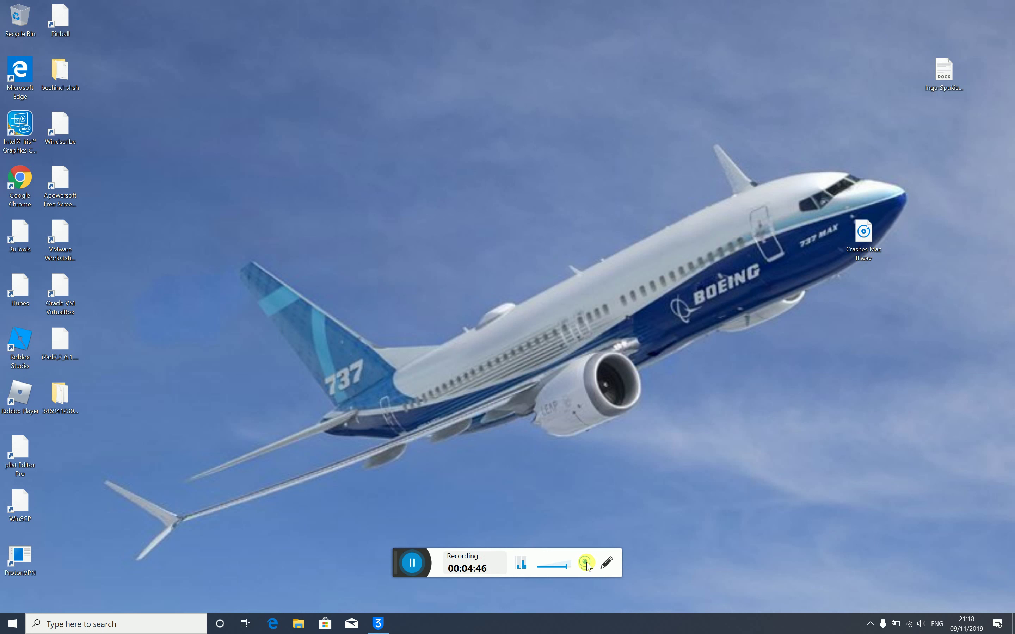
click(416, 571)
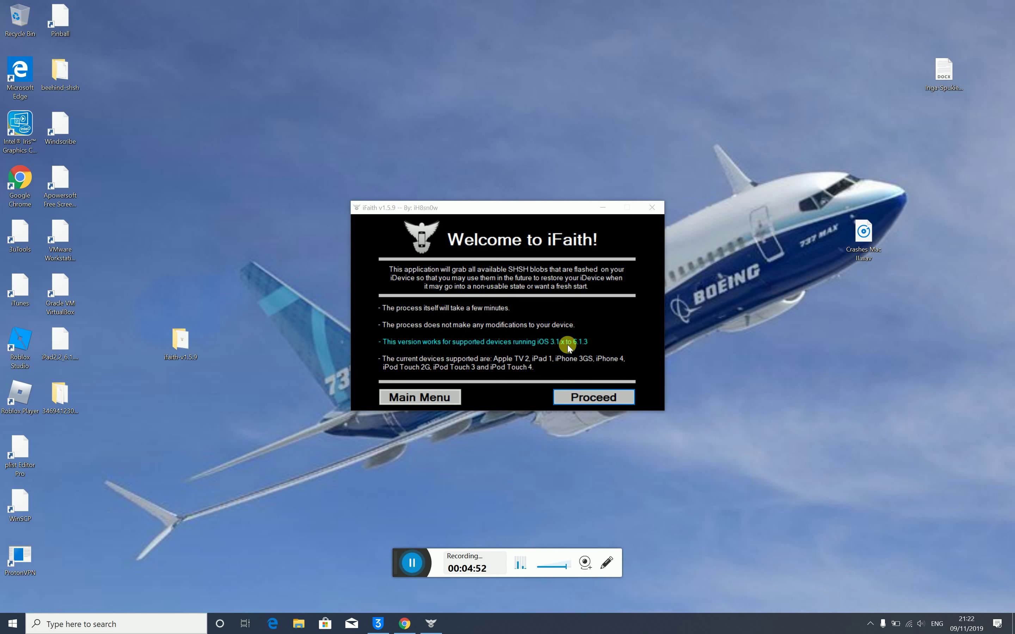
Step: Proceed through iFaith's introduction and credits to the DFU instructions, answering No to dumping an Apple TV 2
click(602, 398)
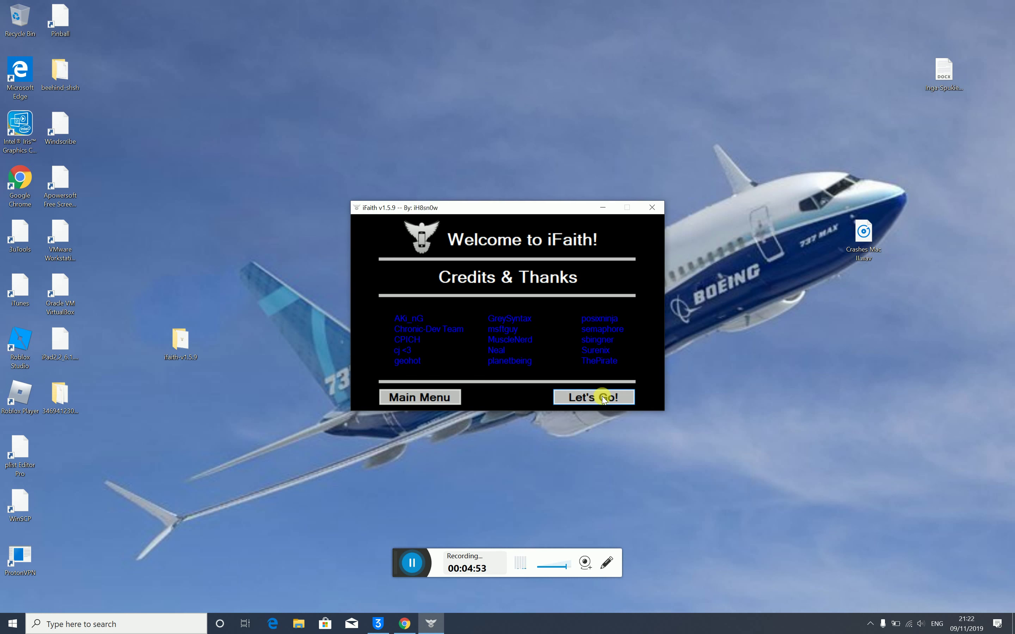
click(589, 402)
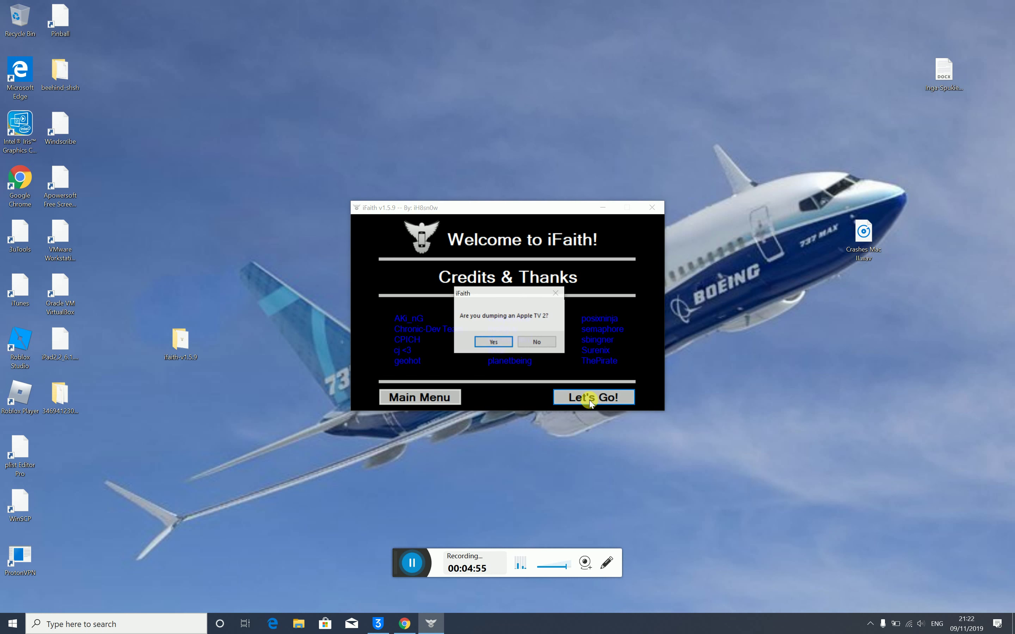
click(530, 341)
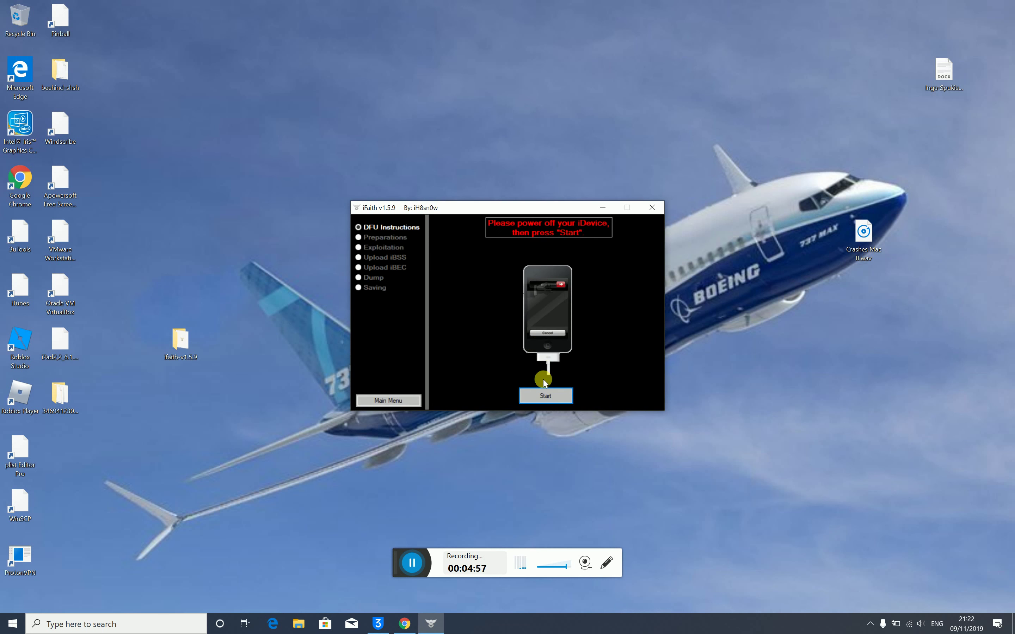
Step: Try to dump the iPad's SHSH blobs by starting iFaith's DFU procedure, minimizing 3uTools, and dismiss the resulting message
click(546, 397)
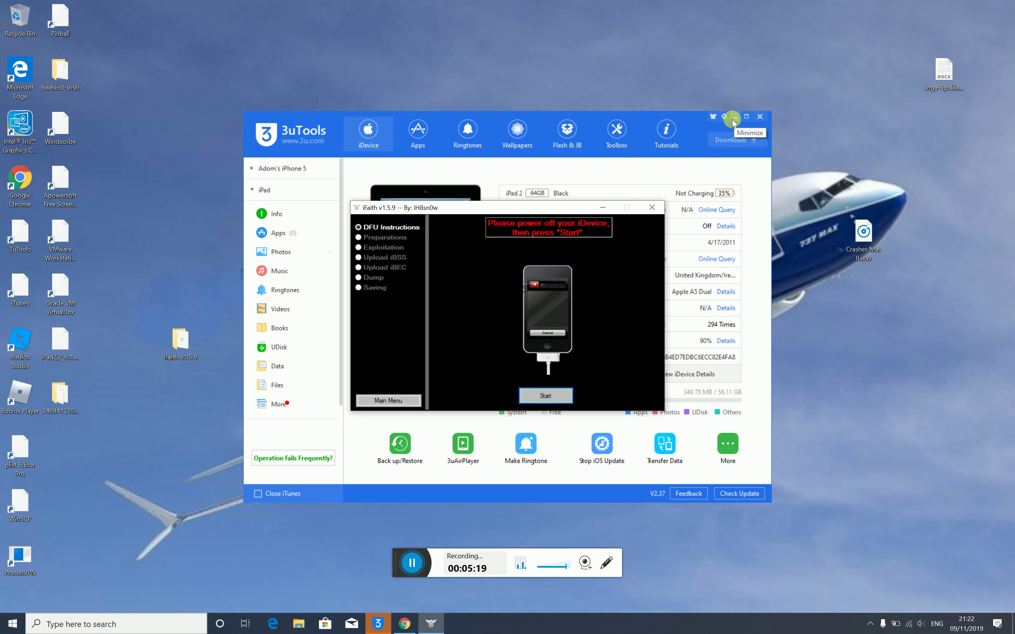
click(734, 119)
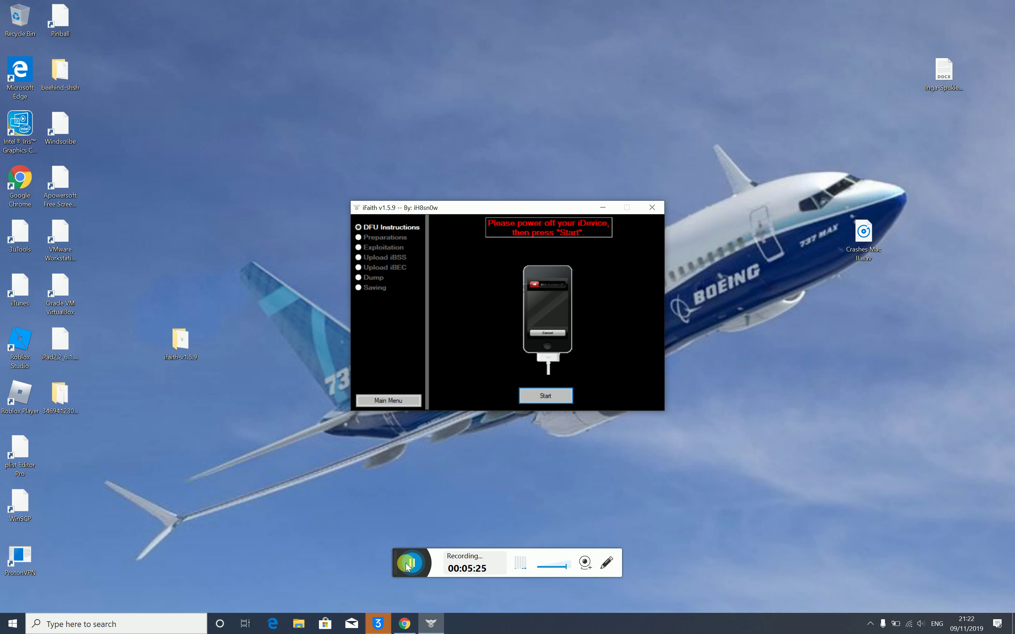
click(538, 400)
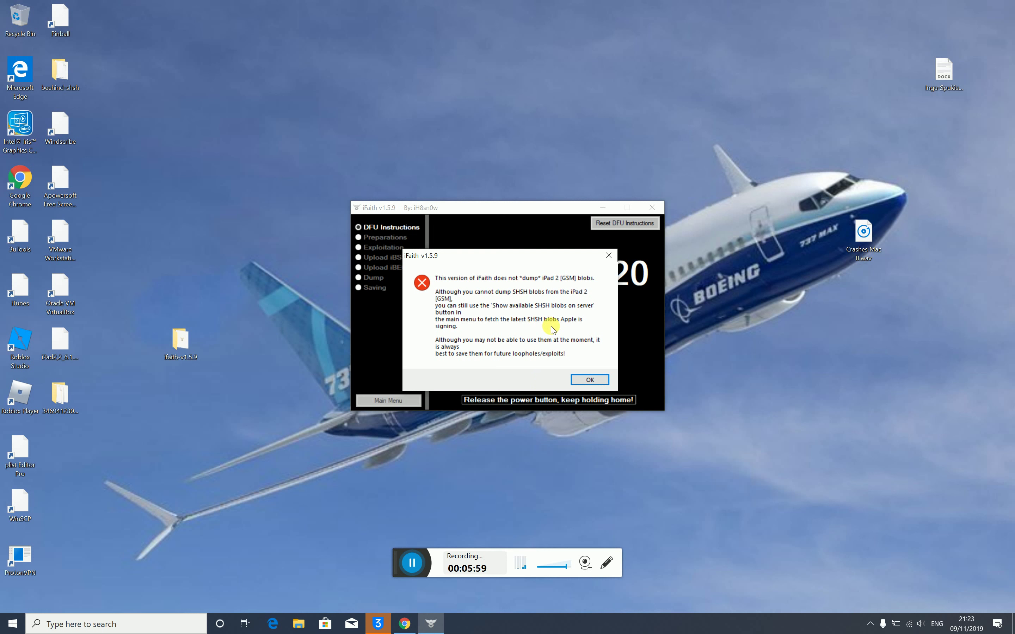
click(589, 380)
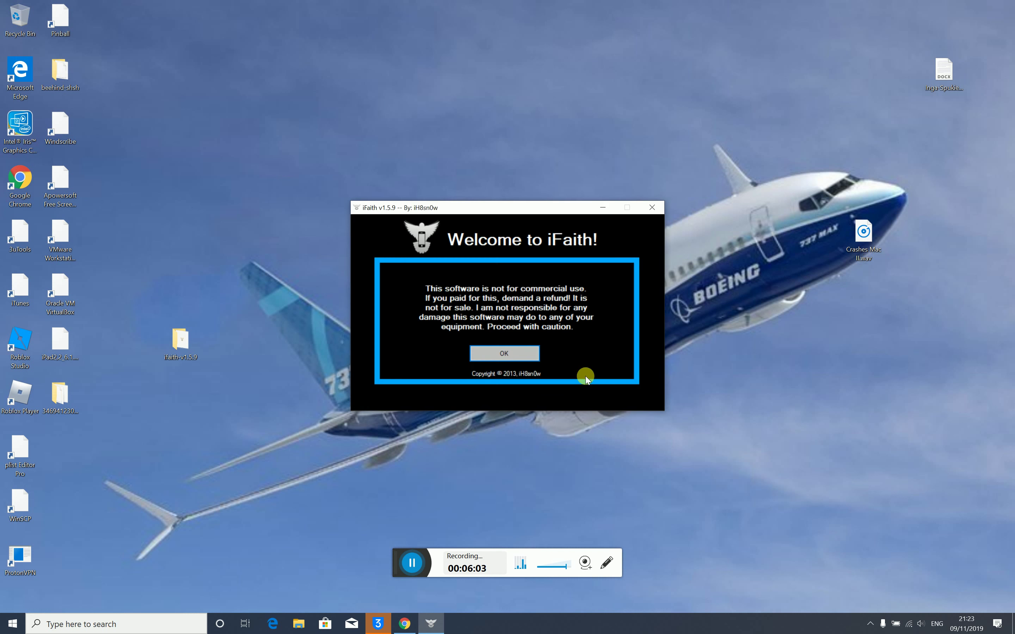